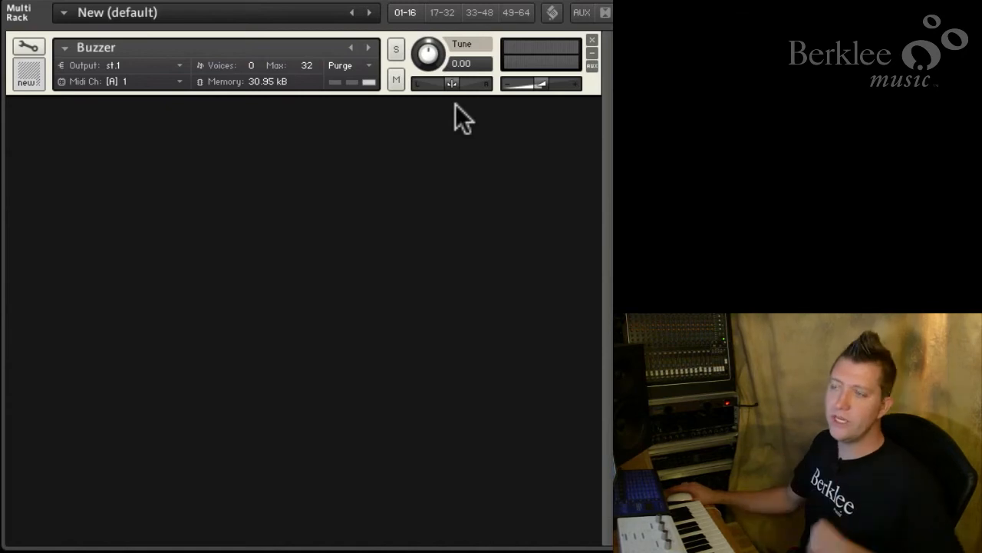
# - Open the Buzzer instrument for editing, then switch the Source's Tracking off and back on
pyautogui.click(26, 47)
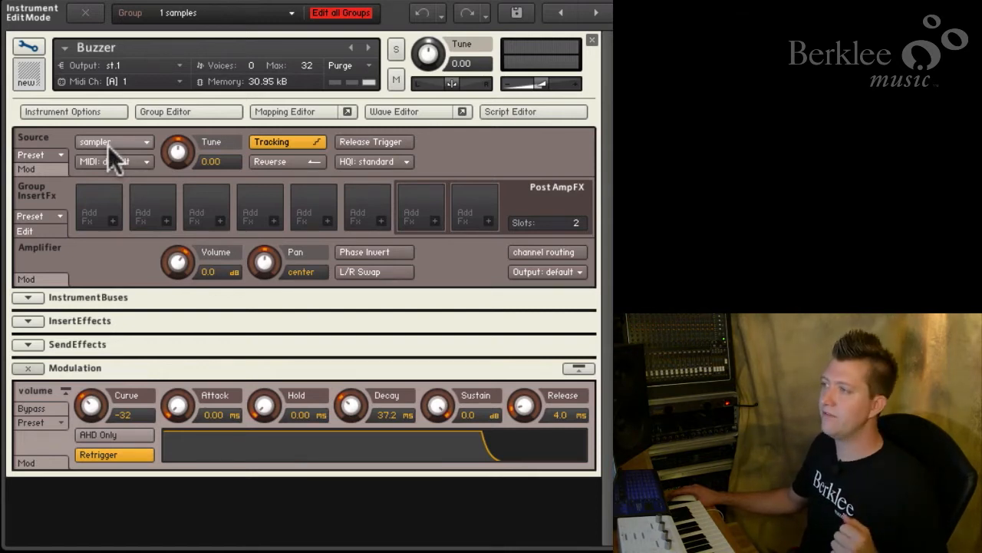
pyautogui.click(290, 145)
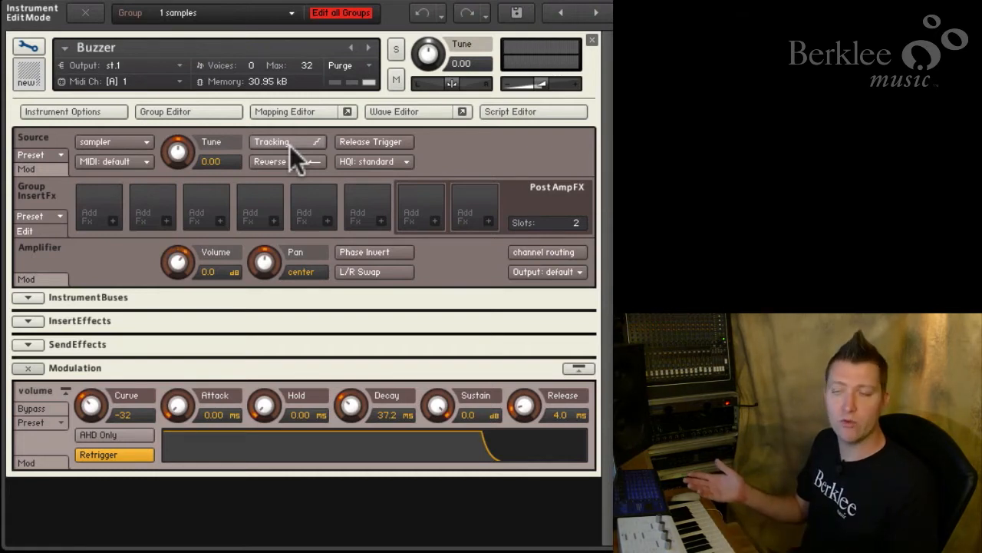
pyautogui.click(290, 145)
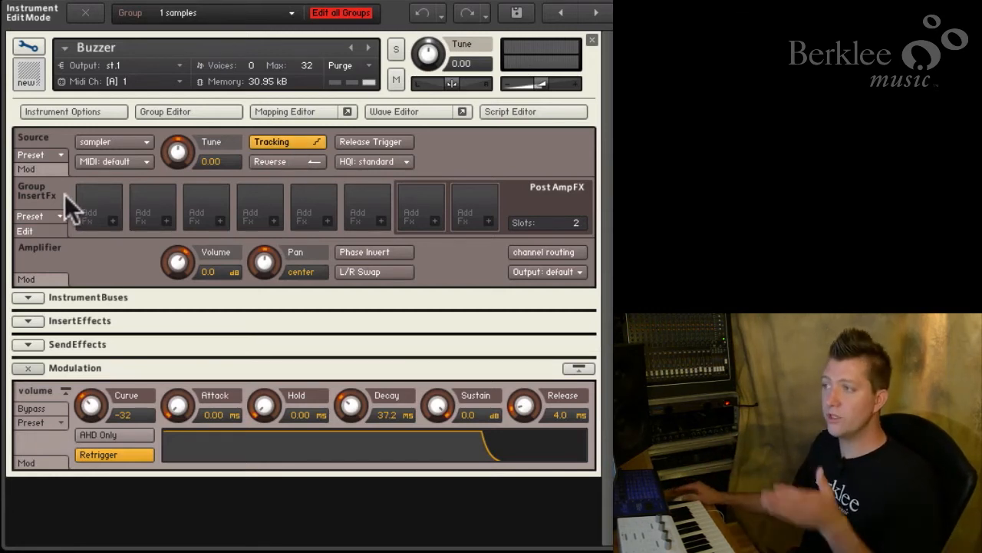
# - Add a Ladder LP4 low-pass filter to the first Group Insert FX slot
pyautogui.click(113, 222)
pyautogui.moveTo(123, 245)
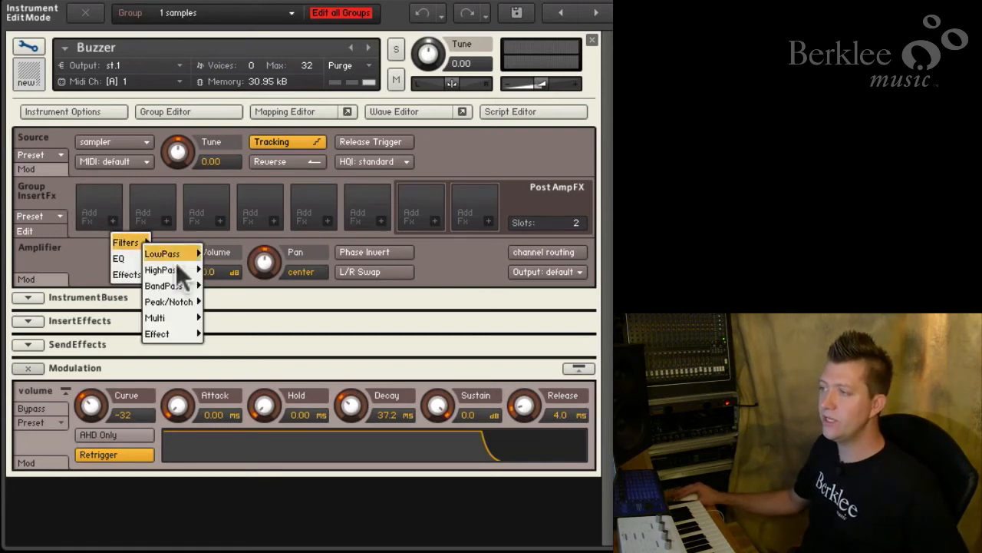
pyautogui.moveTo(165, 254)
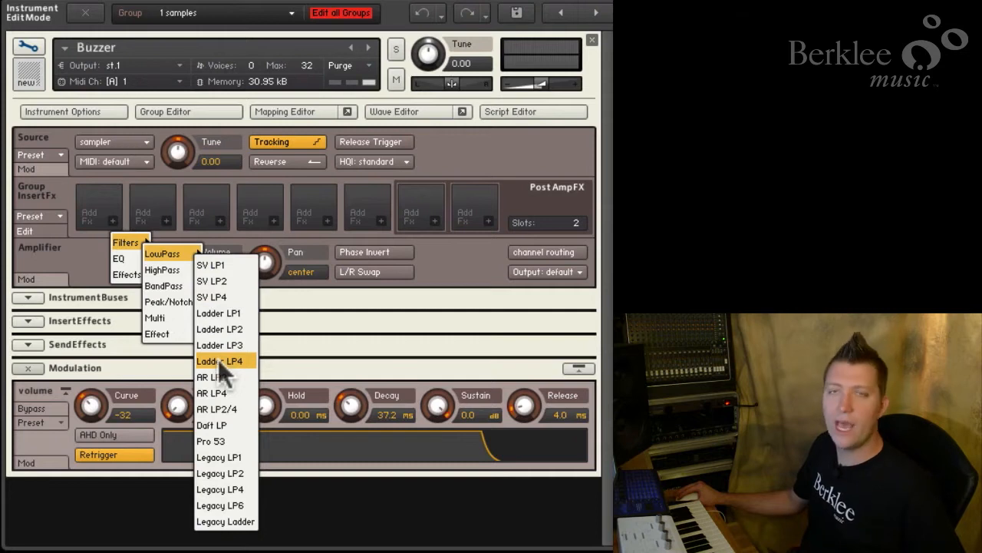
pyautogui.click(220, 362)
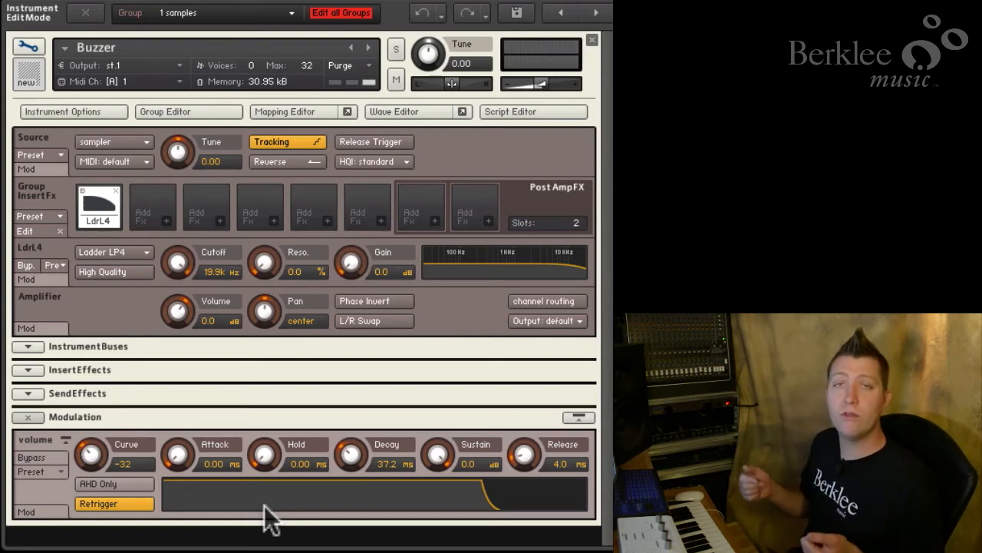
# - Show the Amplifier's modulation assignments and keep the AHDSR envelope's volume intensity at maximum
pyautogui.click(33, 347)
pyautogui.click(26, 347)
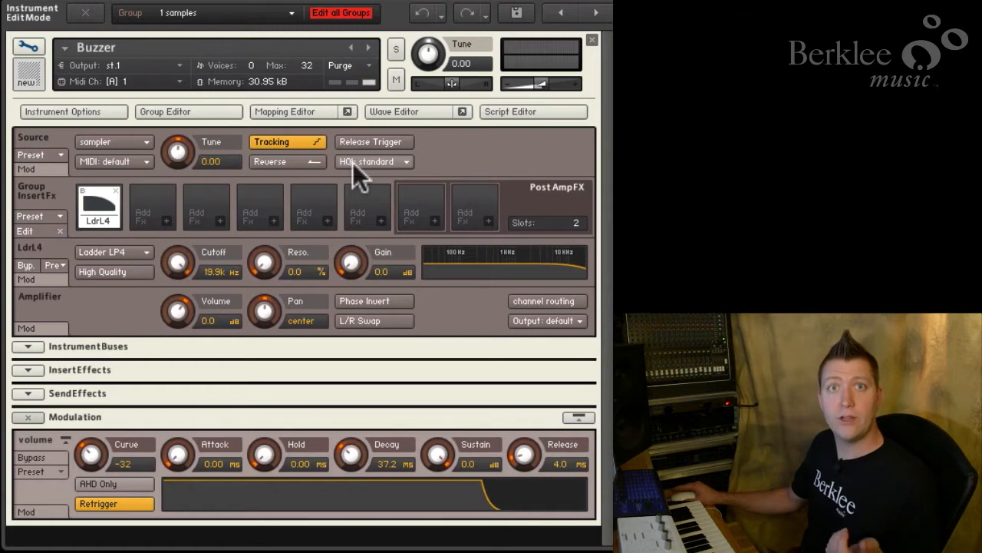
pyautogui.click(57, 442)
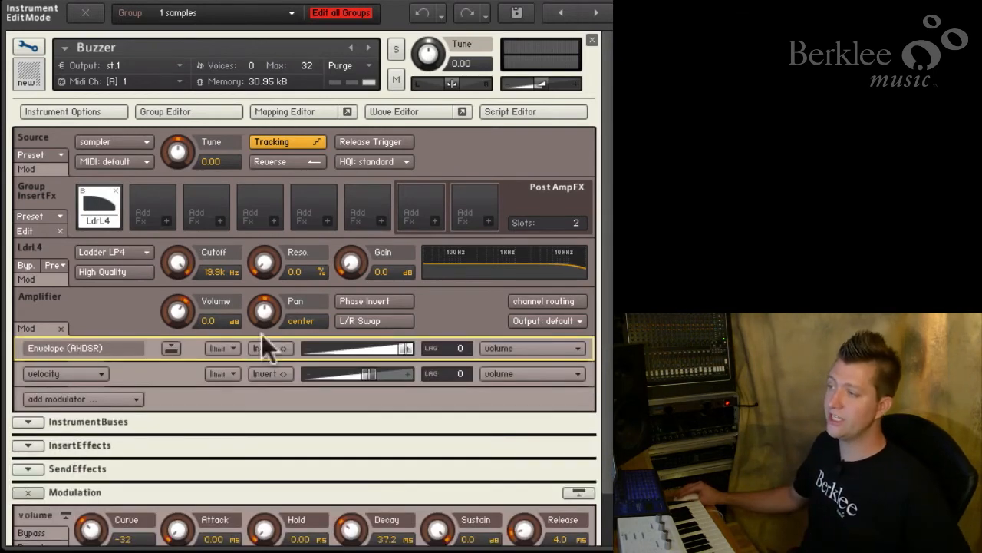
pyautogui.click(33, 325)
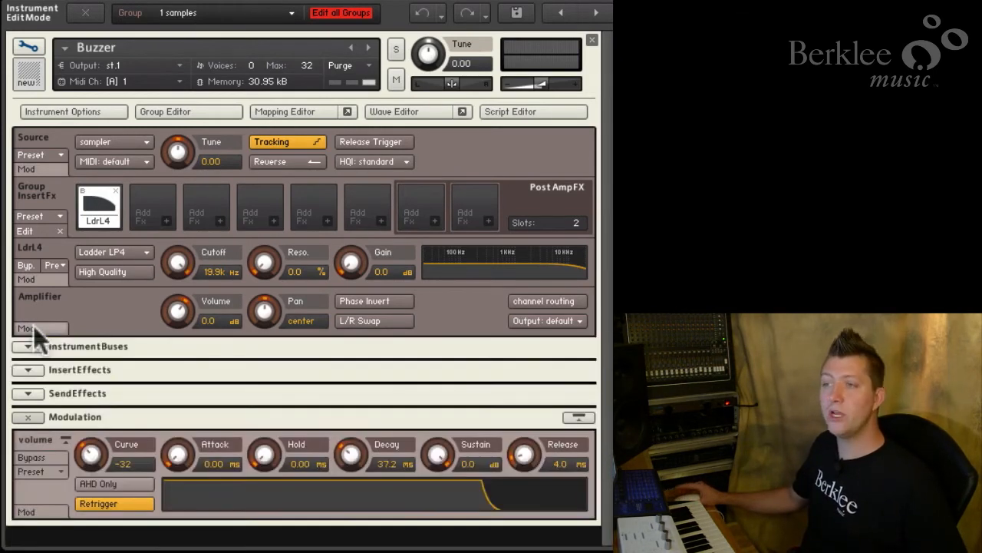
pyautogui.click(33, 325)
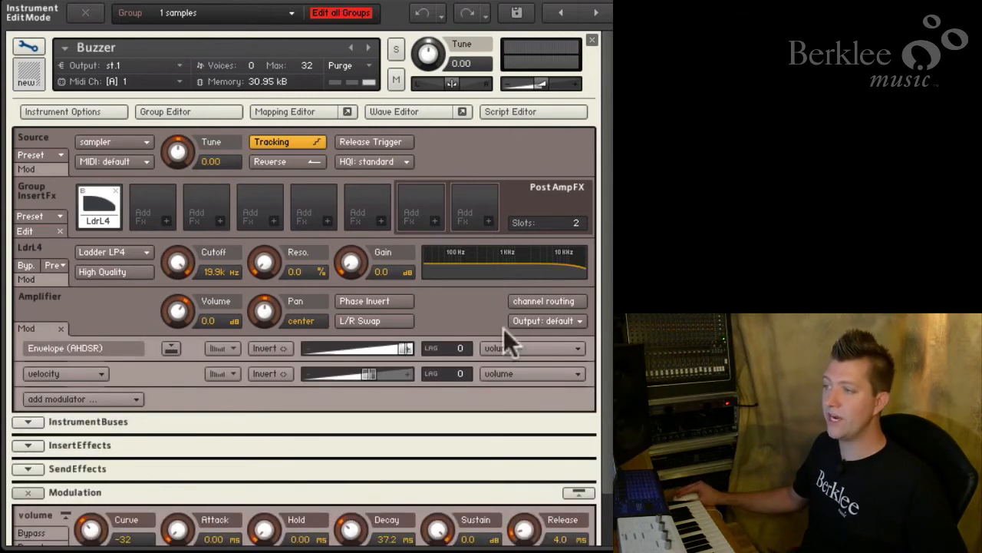
pyautogui.click(98, 348)
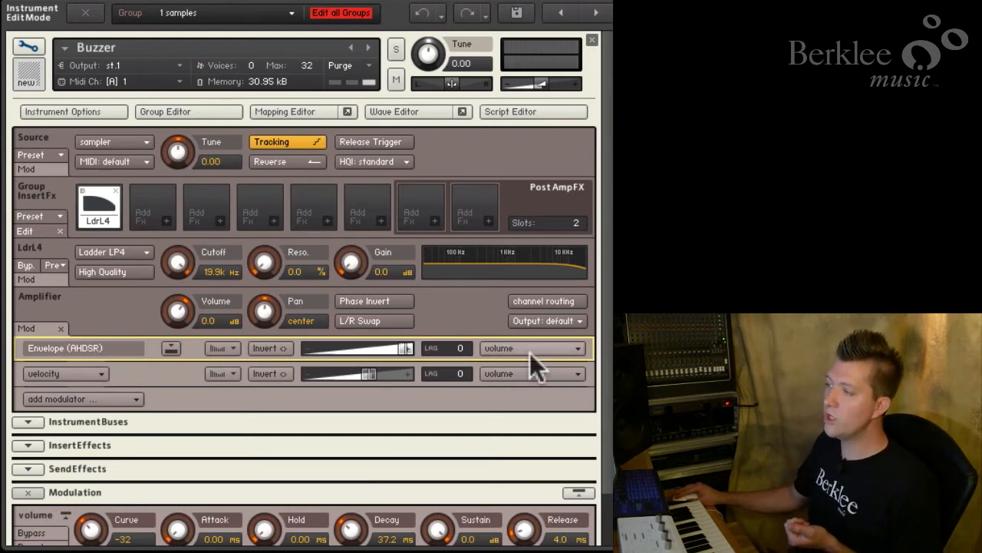
pyautogui.moveTo(406, 350); pyautogui.dragTo(470, 349)
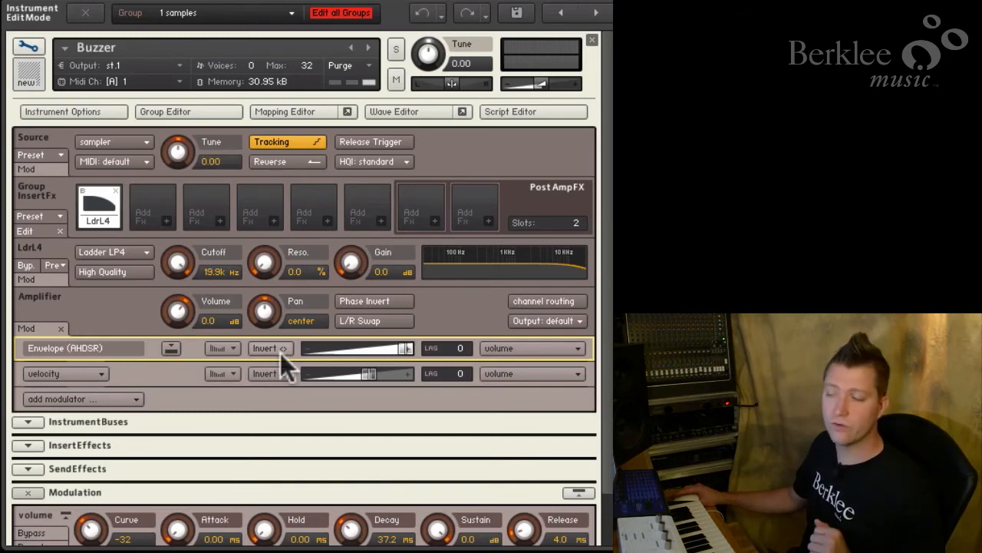
# - Shape the AHDSR volume envelope with Sustain -16.0 dB, Attack 5.7 ms, Hold 0.00 ms and Curve 2
pyautogui.click(170, 349)
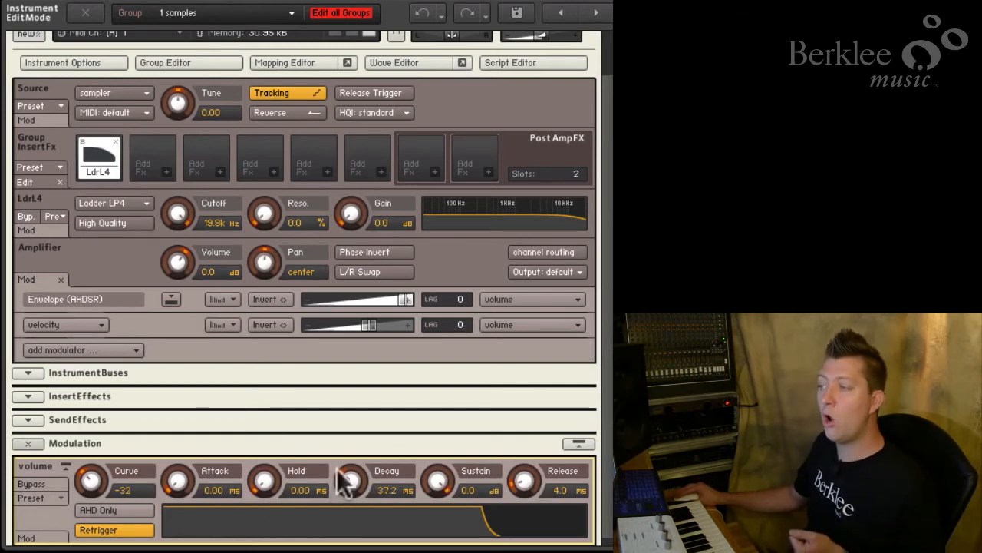
pyautogui.moveTo(433, 487); pyautogui.dragTo(453, 548)
pyautogui.moveTo(178, 480); pyautogui.dragTo(181, 451)
pyautogui.moveTo(263, 480); pyautogui.dragTo(267, 427)
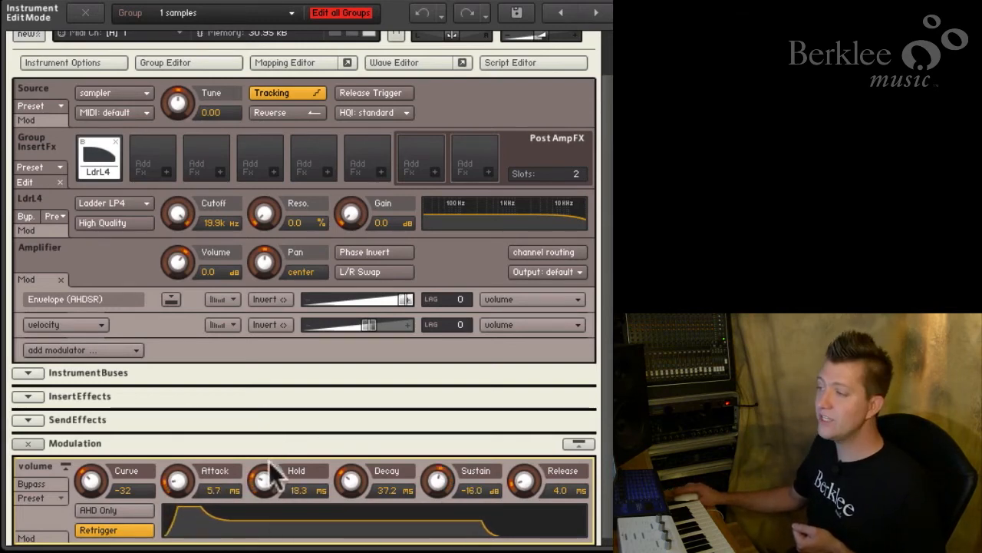
pyautogui.moveTo(264, 478); pyautogui.dragTo(264, 522)
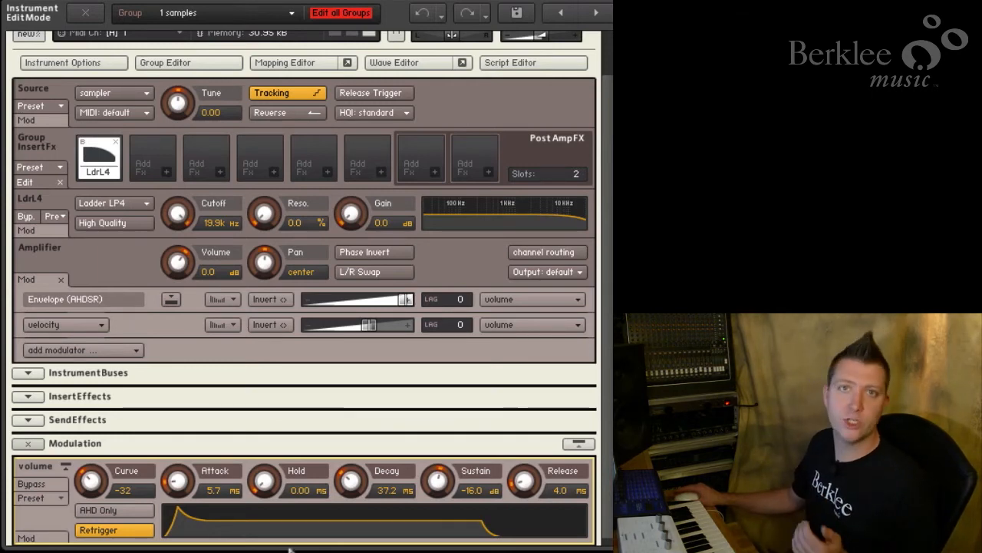
pyautogui.moveTo(95, 478); pyautogui.dragTo(99, 373)
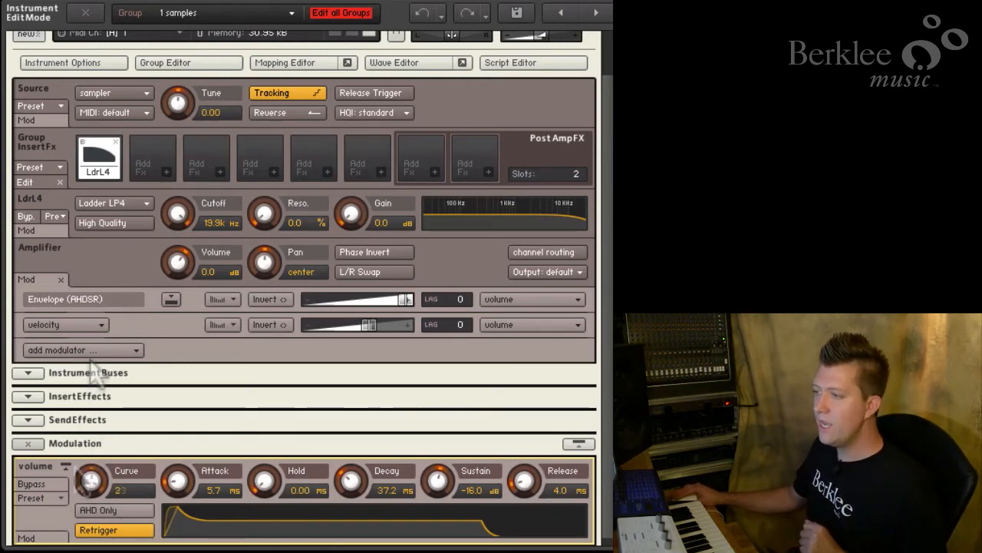
pyautogui.click(57, 471)
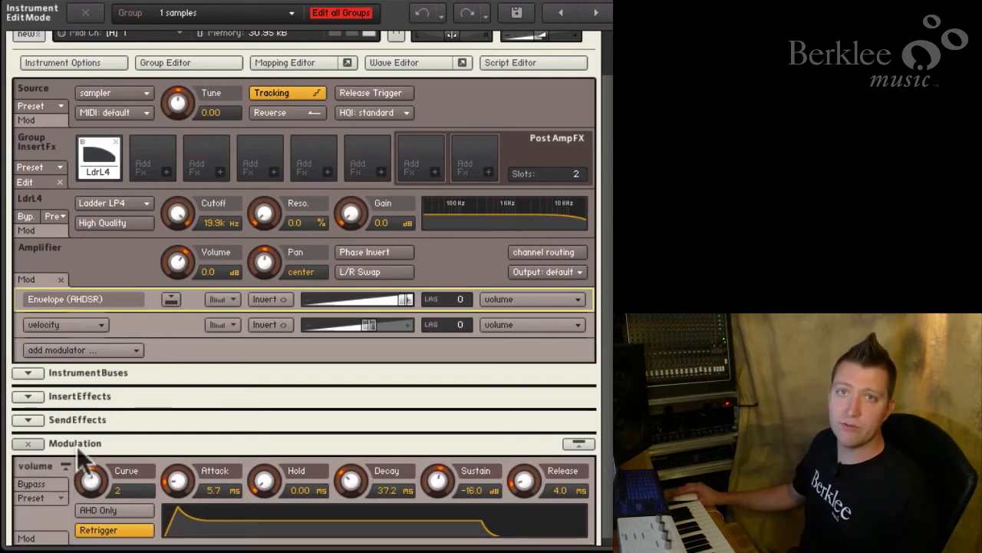
# - Examine the modulation assignments of the Source and the LdrL4 filter, and the Amplifier's velocity modulator
pyautogui.click(35, 122)
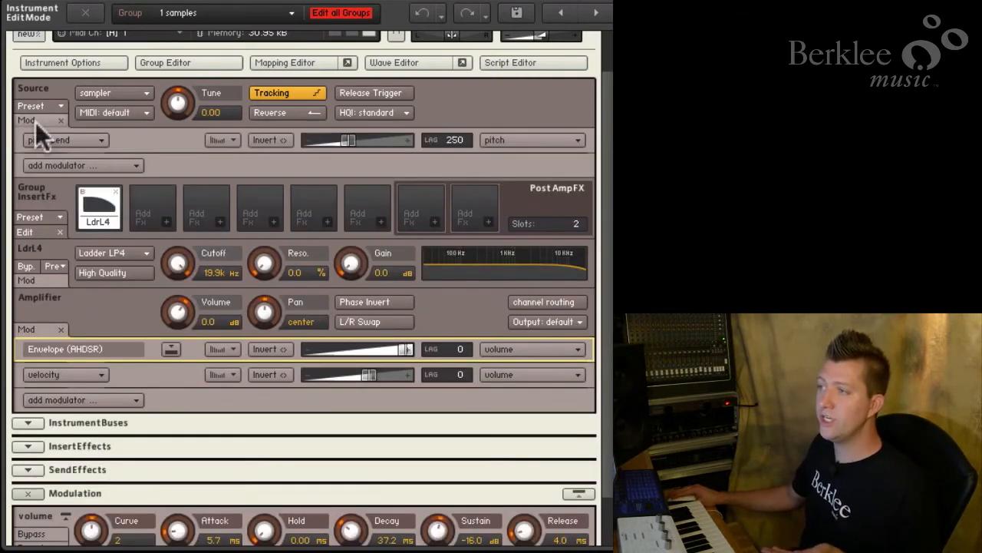
pyautogui.click(33, 121)
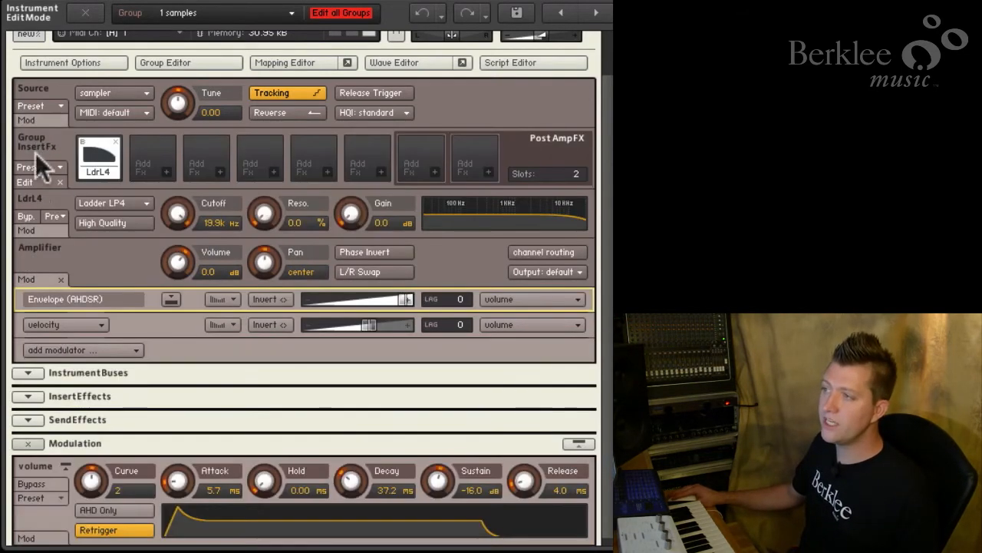
pyautogui.click(24, 227)
pyautogui.click(24, 230)
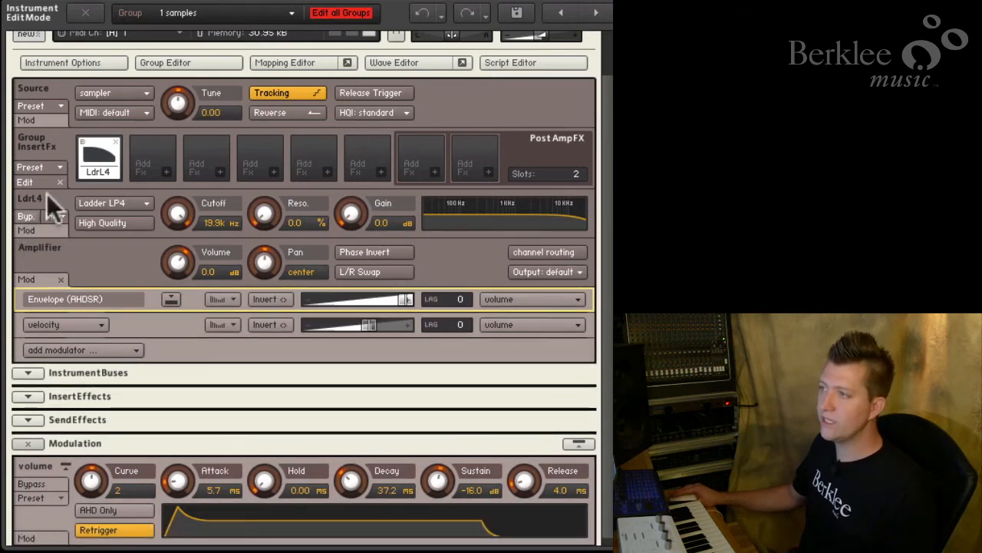
pyautogui.click(35, 120)
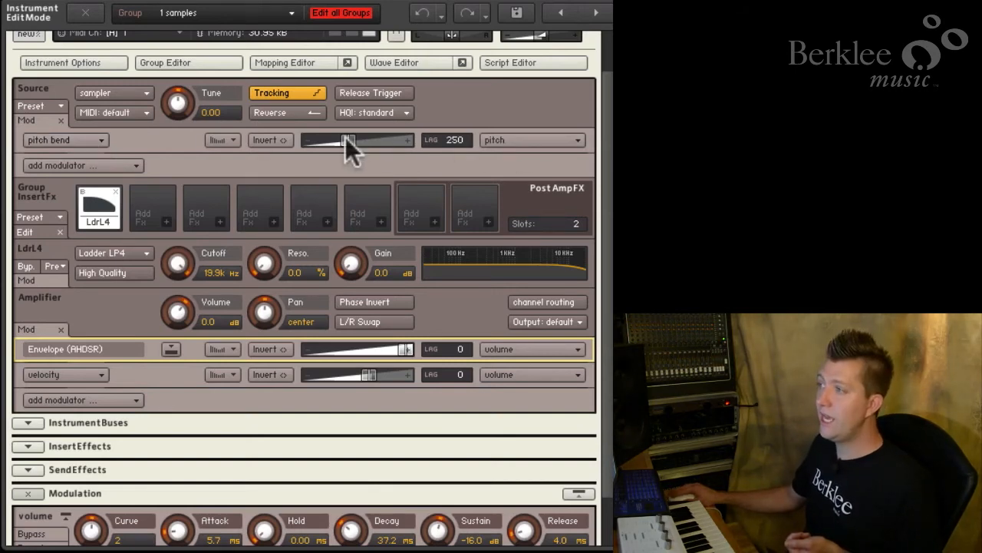
pyautogui.click(33, 119)
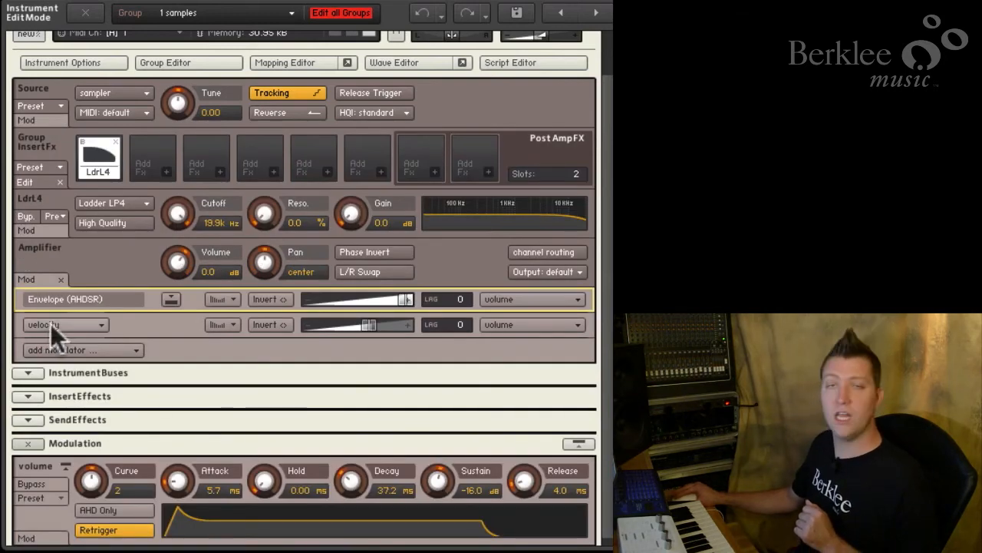
pyautogui.click(132, 330)
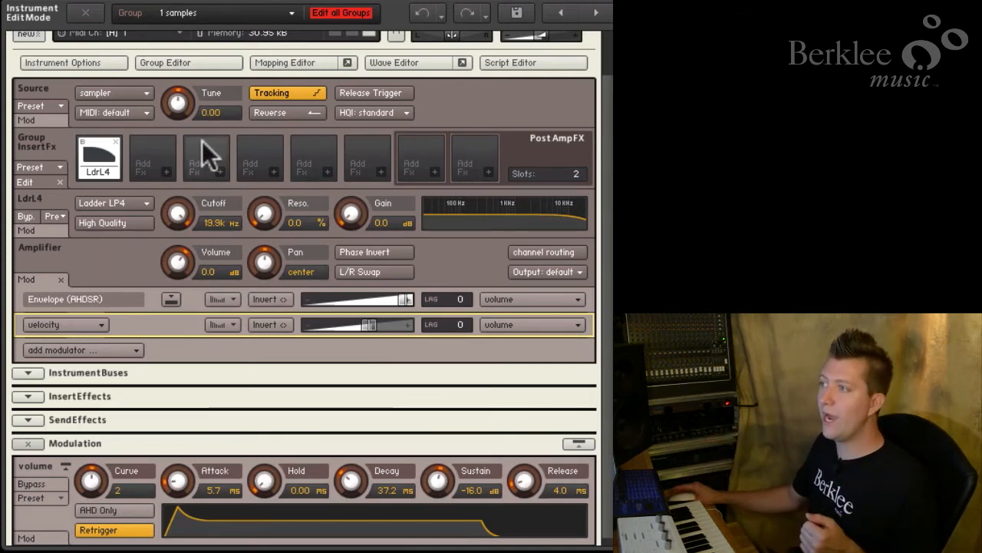
# - Assign a sine LFO as a modulator of the Source's Tune control
pyautogui.rightClick(176, 107)
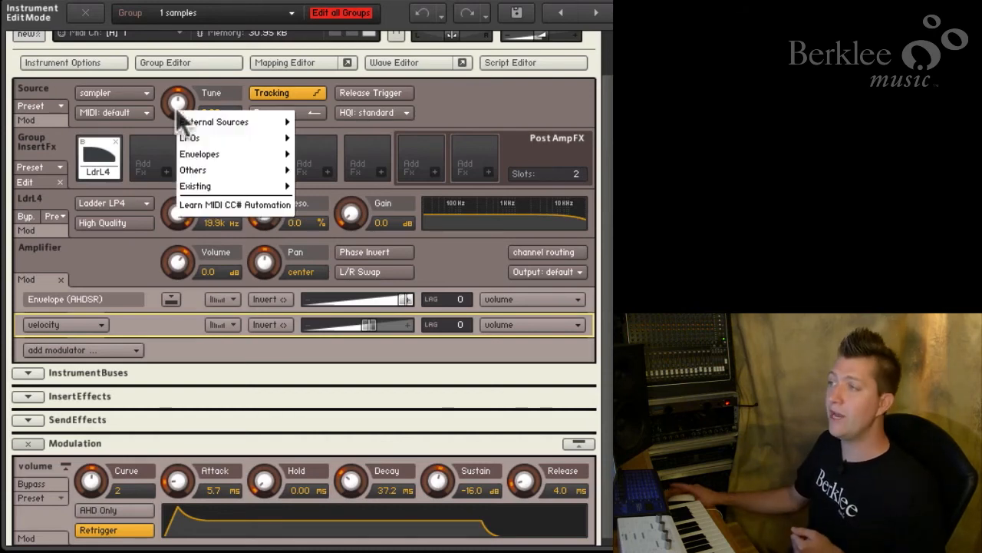
pyautogui.moveTo(216, 125)
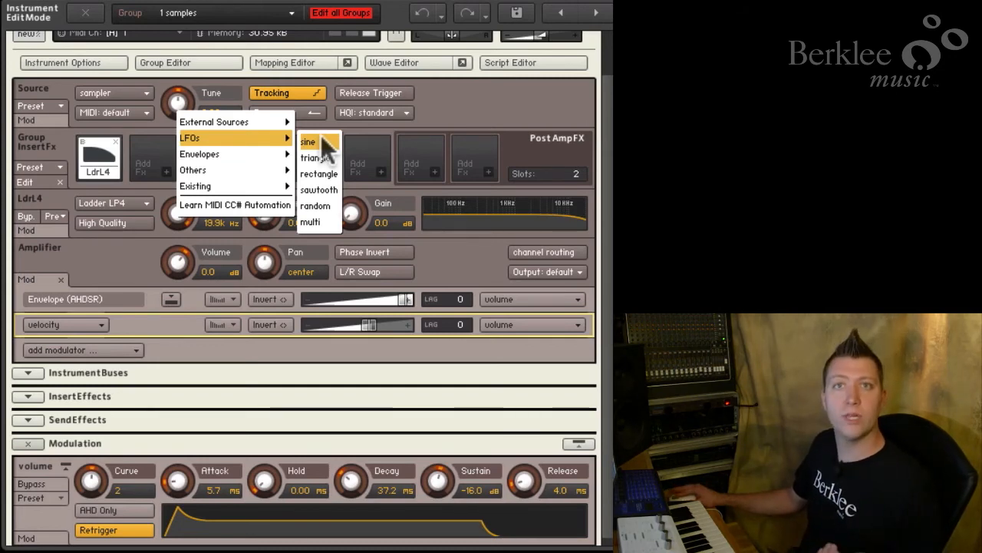
pyautogui.click(322, 139)
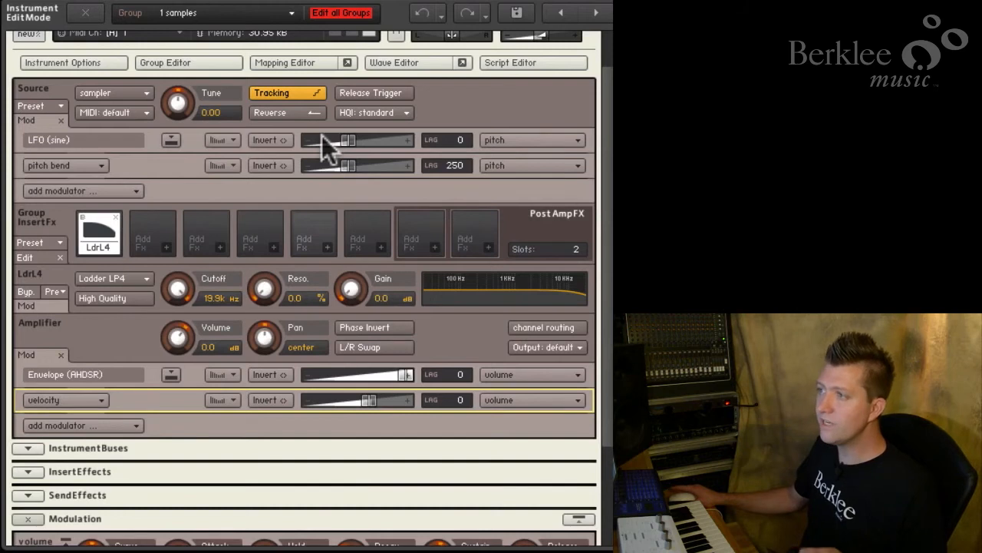
# - Raise the sine LFO's pitch modulation intensity to maximum and set its frequency to 0.29 Hz
pyautogui.click(19, 140)
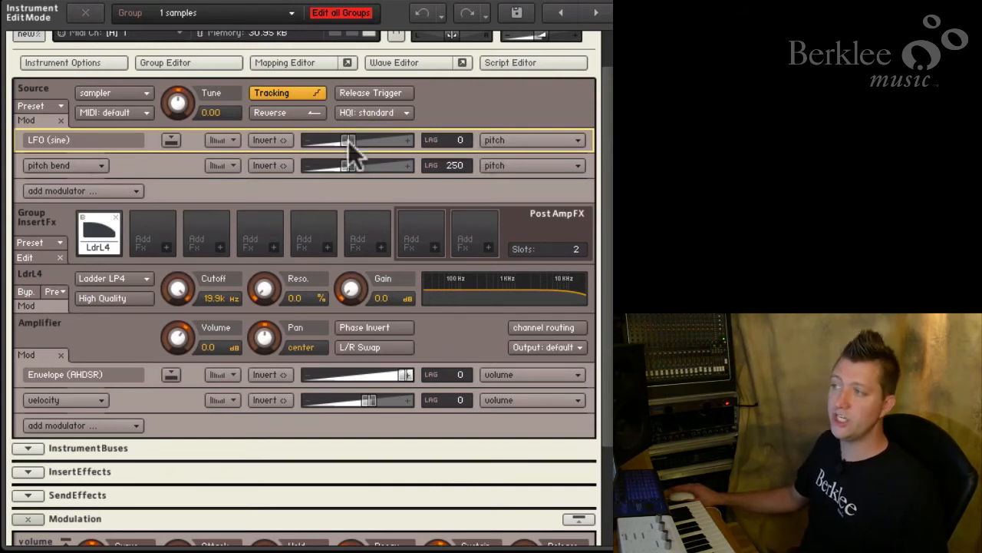
pyautogui.moveTo(348, 140); pyautogui.dragTo(450, 142)
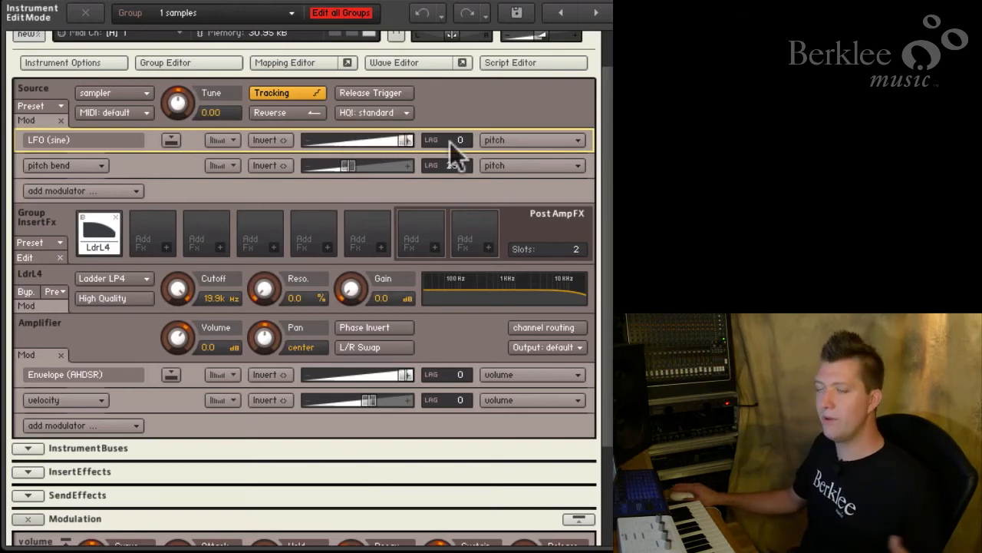
pyautogui.click(170, 140)
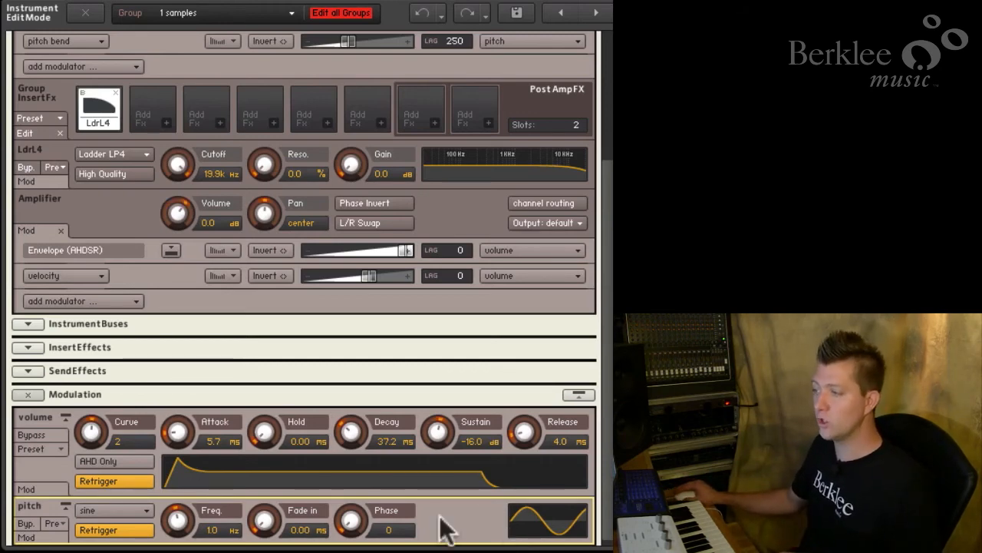
pyautogui.moveTo(181, 526); pyautogui.dragTo(184, 546)
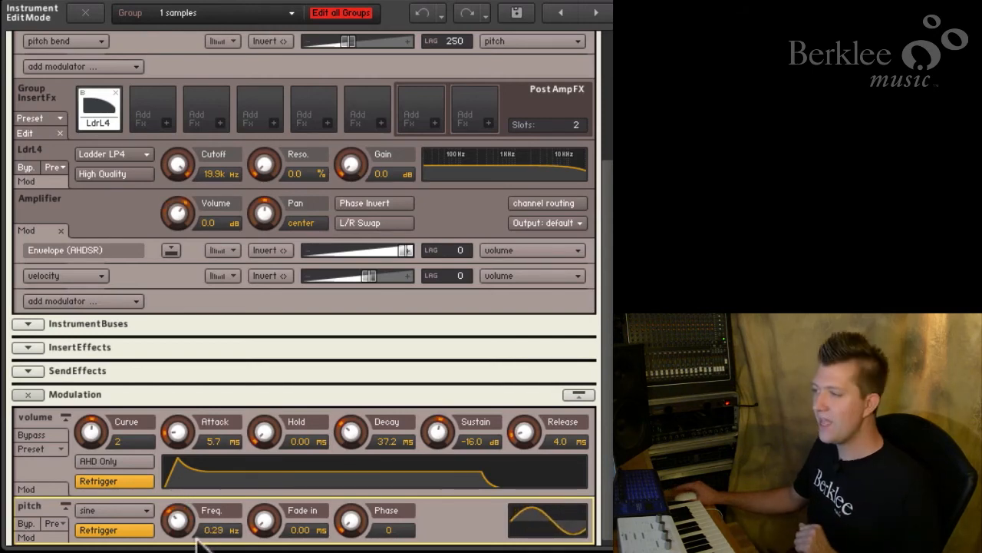
# - Lower the sine LFO's pitch intensity to slightly below midway and set its frequency to 1.7 Hz, with the default rate unit
pyautogui.scroll(3, 326, 445)
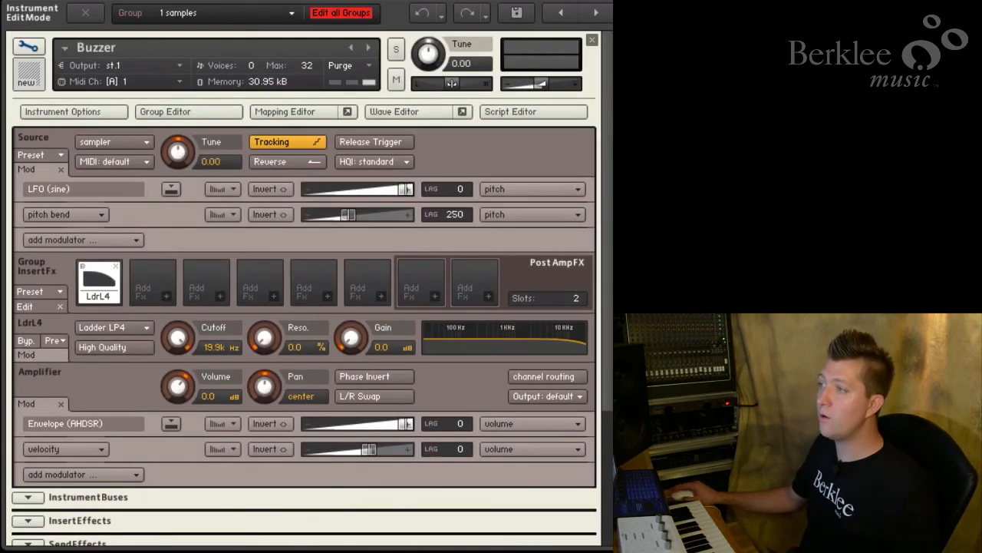
pyautogui.moveTo(397, 186); pyautogui.dragTo(334, 184)
pyautogui.scroll(-3, 375, 204)
pyautogui.moveTo(177, 521); pyautogui.dragTo(181, 478)
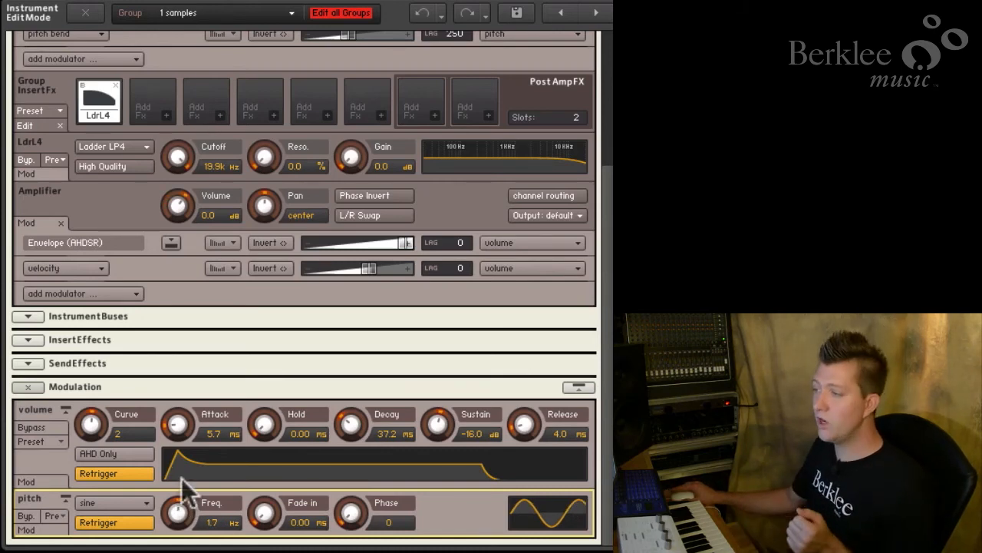
pyautogui.click(232, 525)
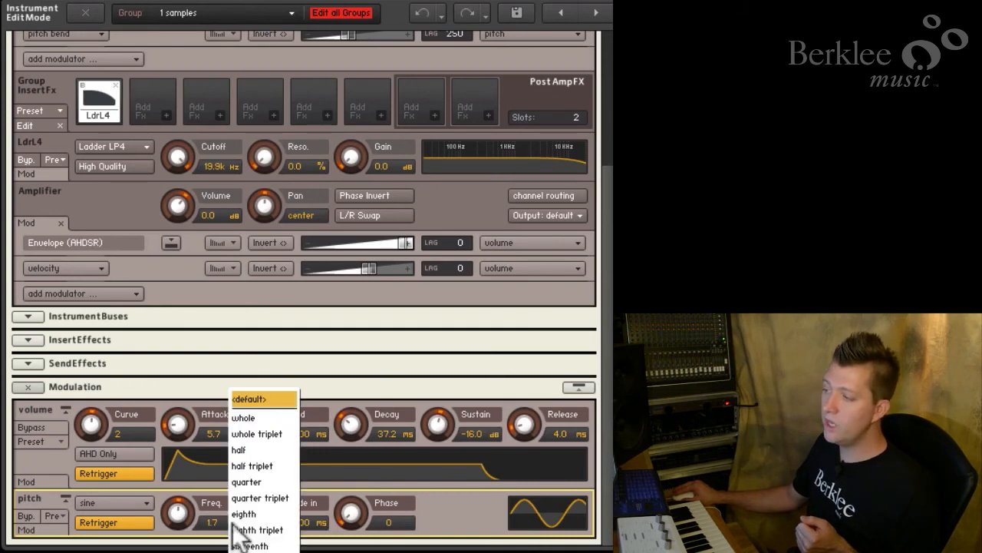
pyautogui.click(267, 399)
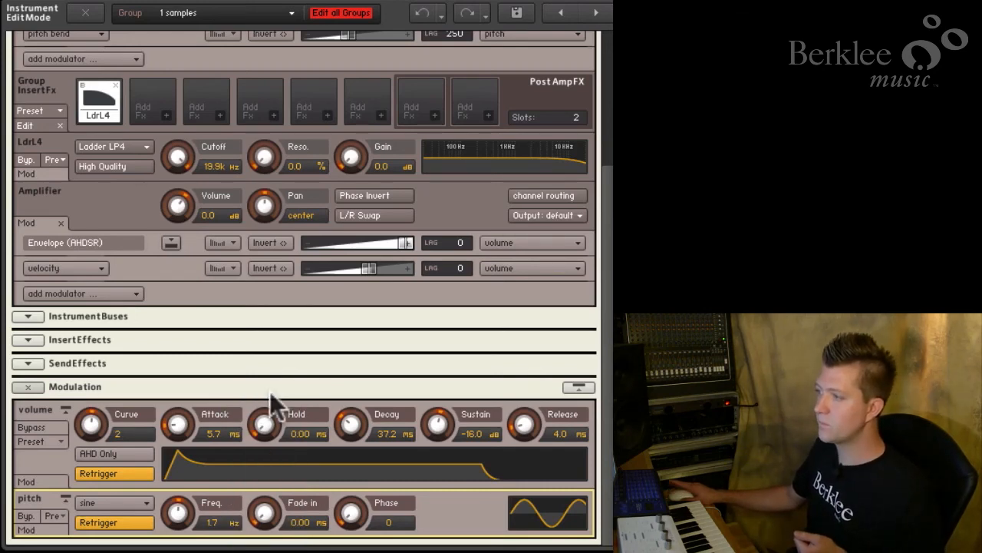
# - Review the Amplifier's AHDSR envelope assignment and the Source's sine LFO assignment with its intensity and invert options
pyautogui.scroll(5, 363, 479)
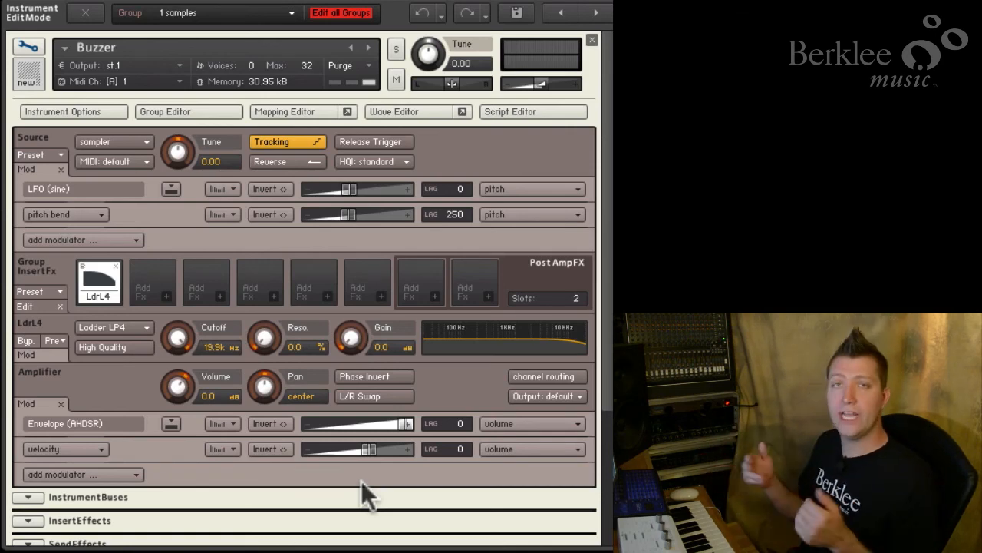
pyautogui.click(116, 421)
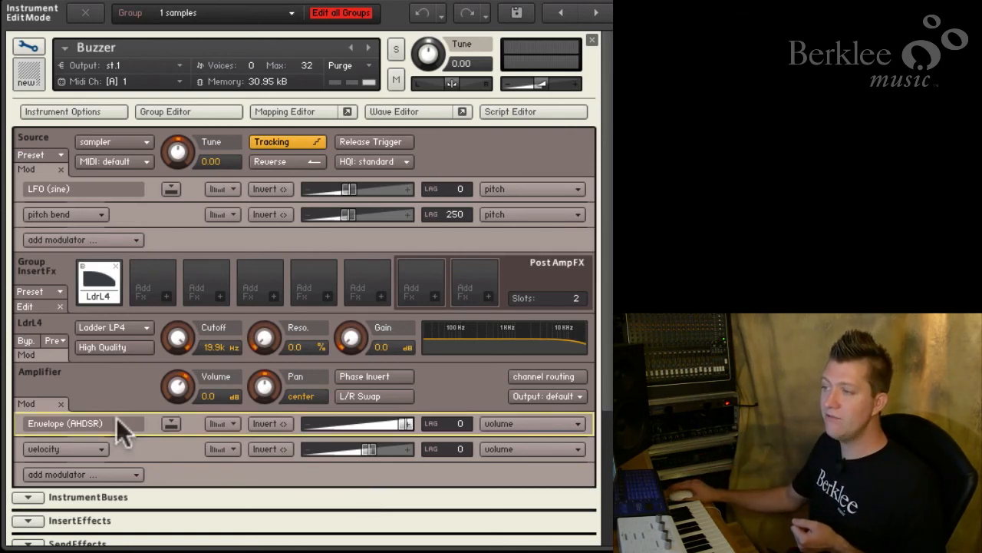
pyautogui.click(92, 188)
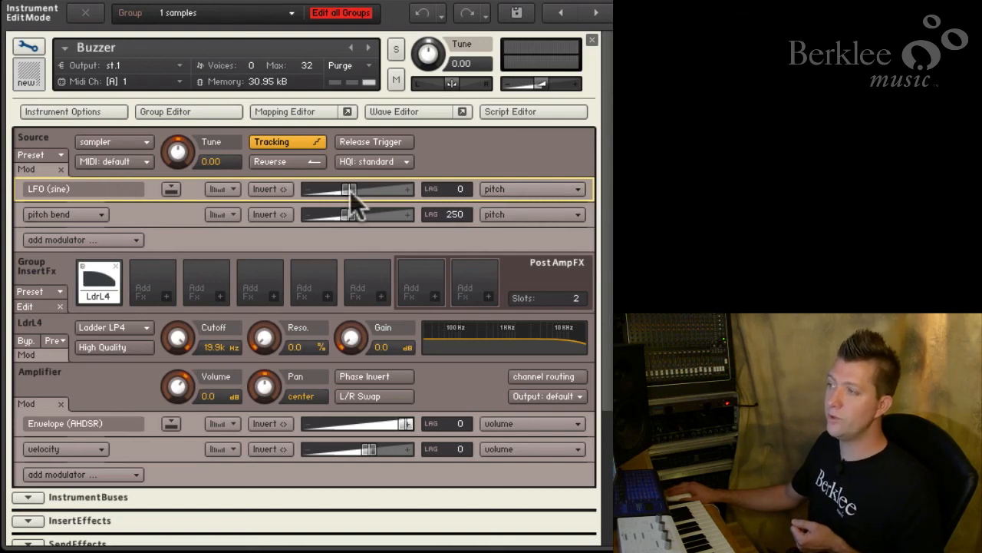
pyautogui.click(269, 191)
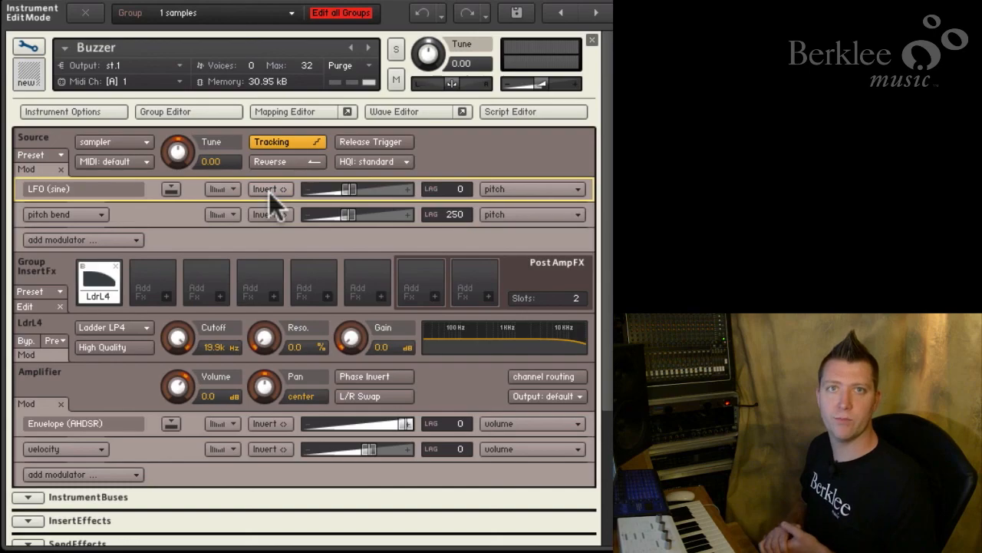